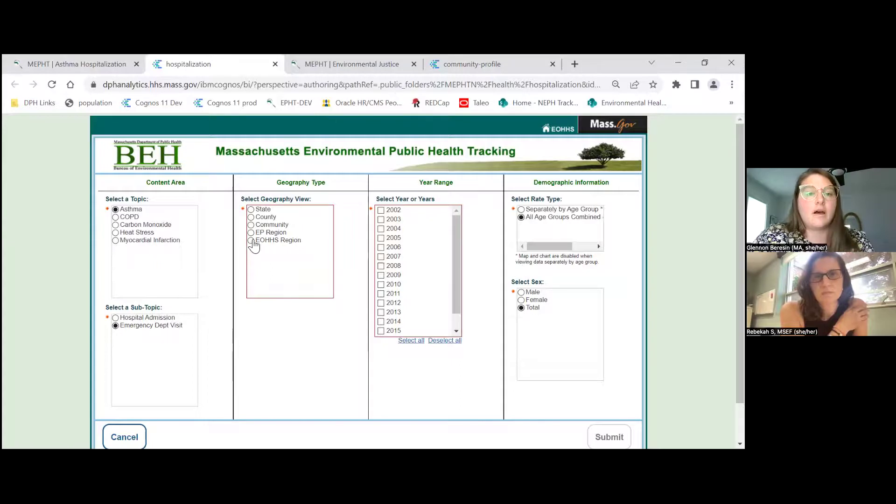
Set the geography view to Community, select all communities and the year 2017, and submit the asthma query
left_click(252, 226)
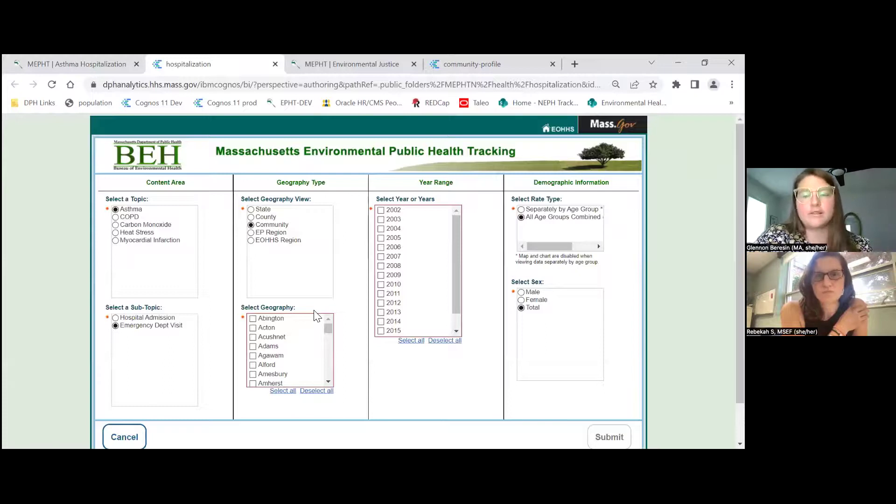
left_click(290, 392)
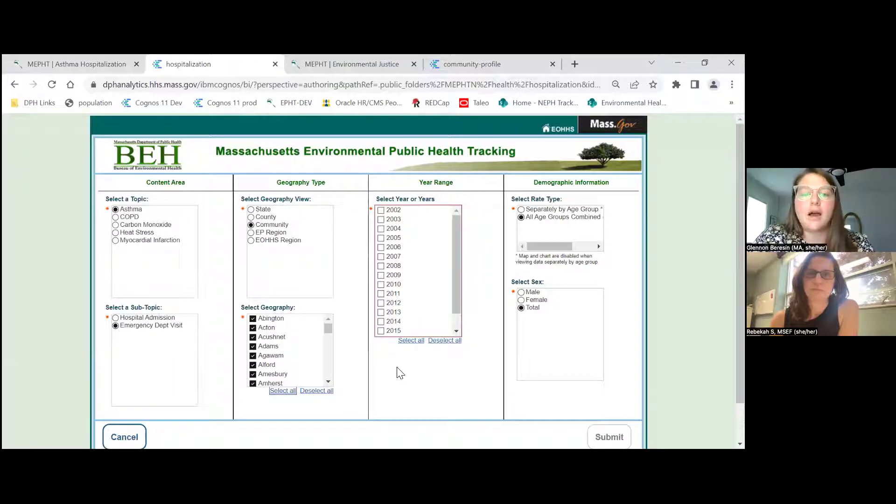
left_click_drag(457, 295, 457, 329)
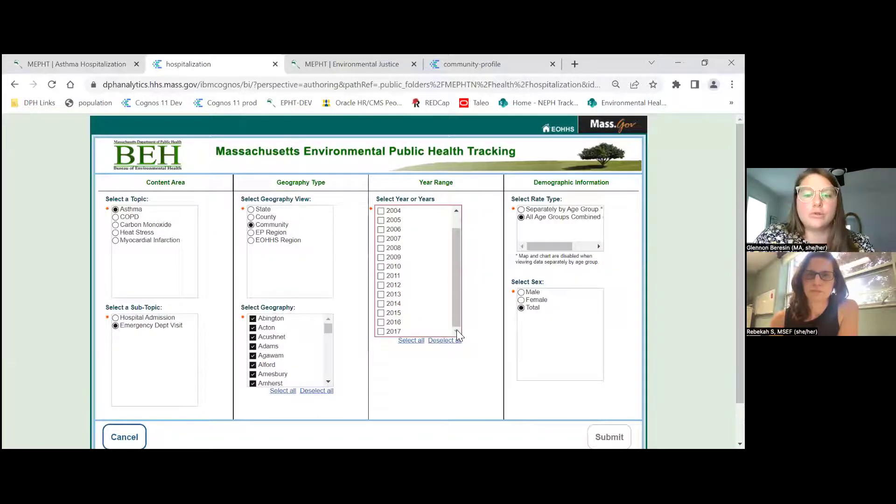
left_click(381, 331)
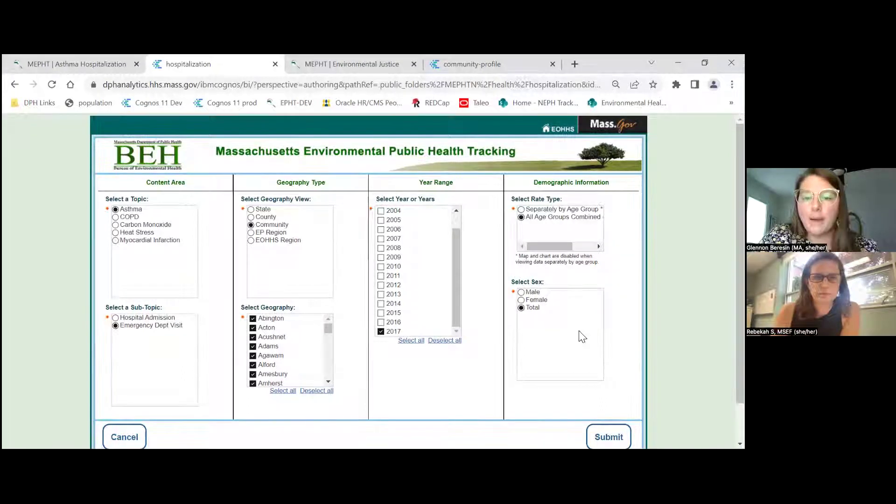
scroll(583, 337, "down", 1)
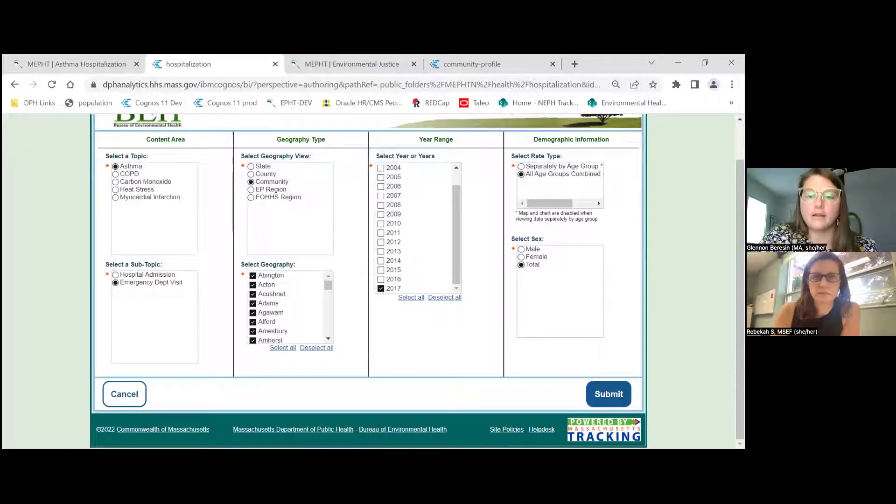
left_click(609, 394)
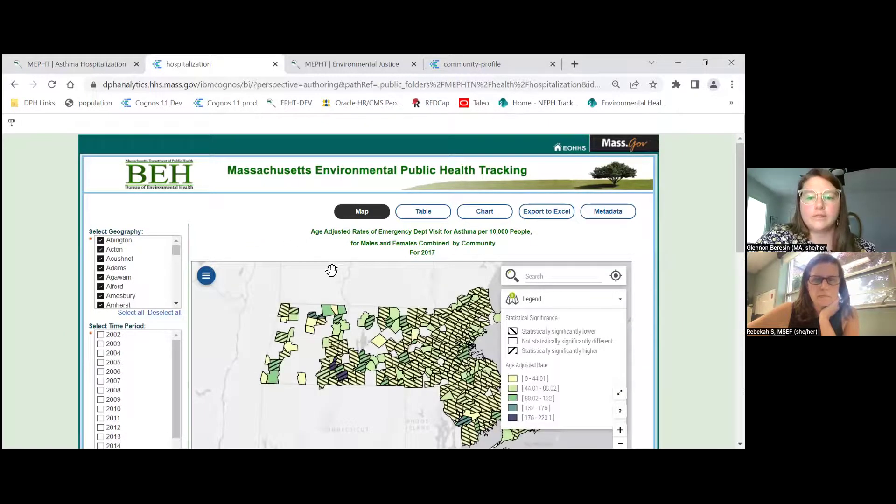
Show the asthma details for Lanesborough on the map and expand the map legend
scroll(286, 279, "down", 1)
left_click(286, 284)
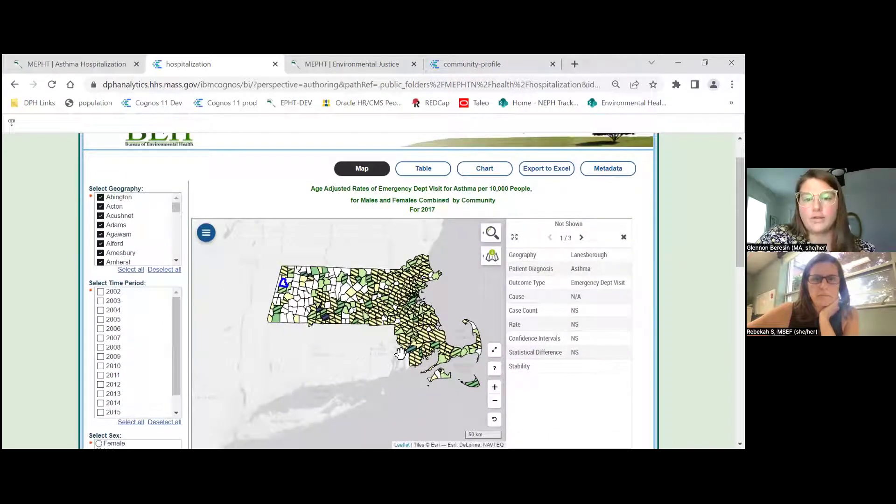
left_click(491, 258)
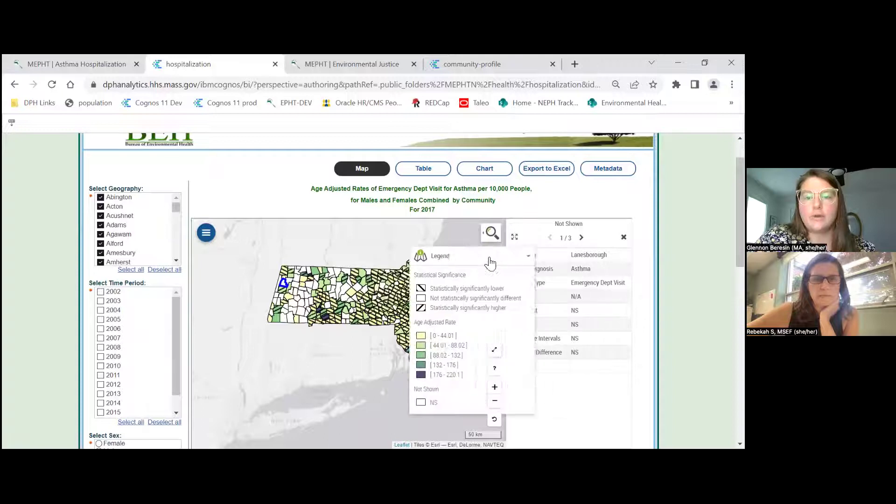
Hide statistically significantly lower communities and the 0–44.01 and 44.01–88.02 rate classes on the map, then collapse the legend
left_click(465, 292)
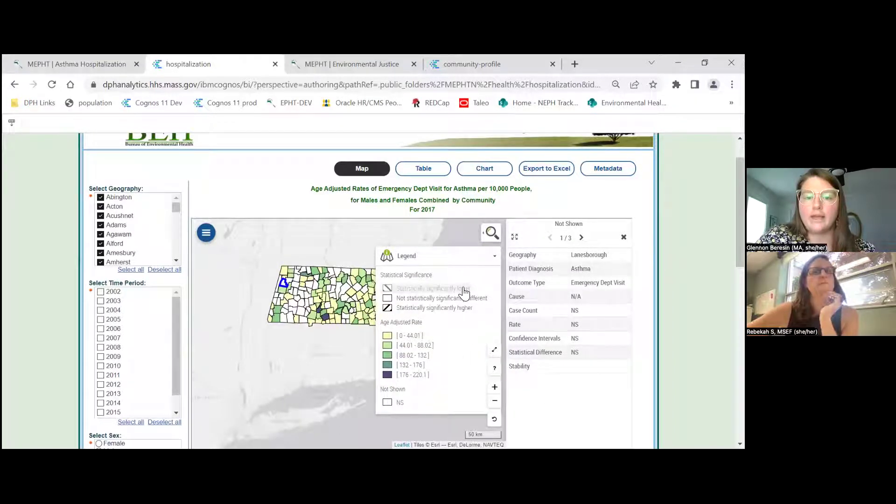
left_click(464, 292)
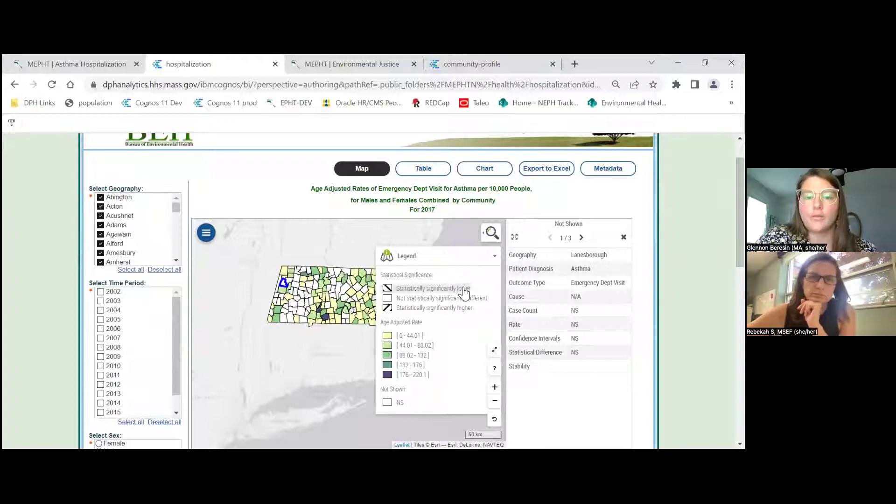
left_click(394, 291)
left_click(400, 339)
left_click(401, 355)
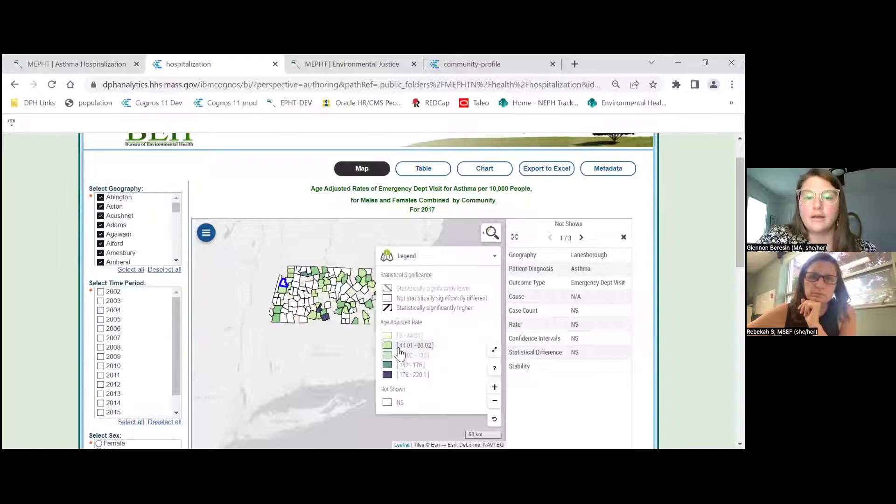
left_click(403, 346)
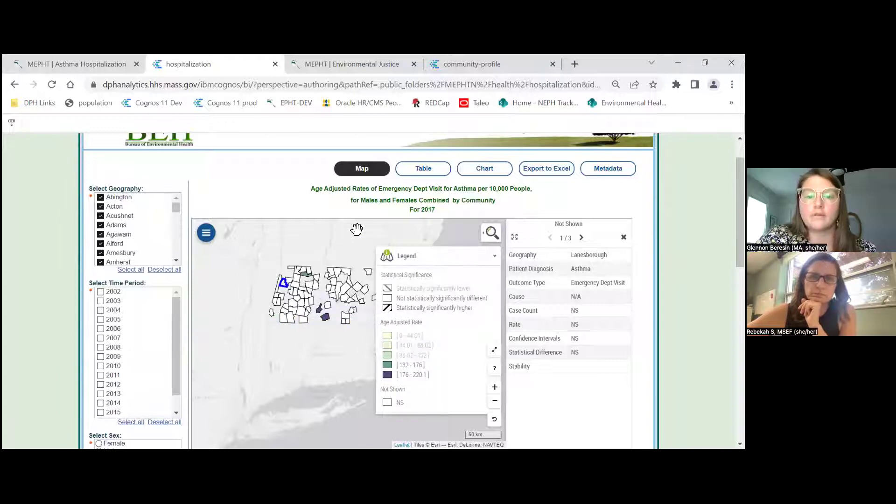
left_click(495, 256)
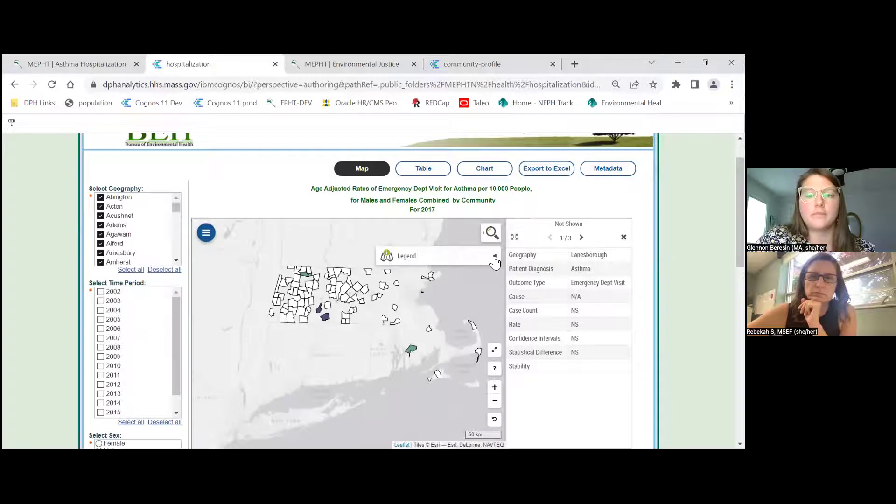
left_click(495, 257)
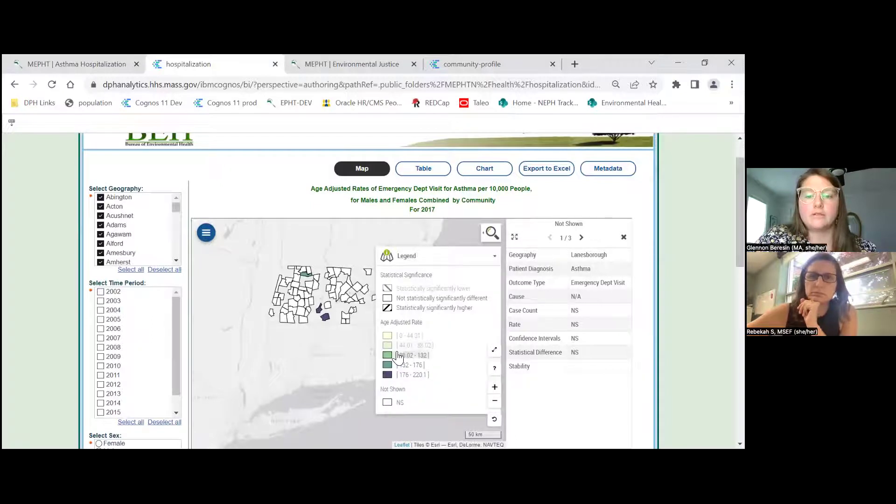
left_click(495, 257)
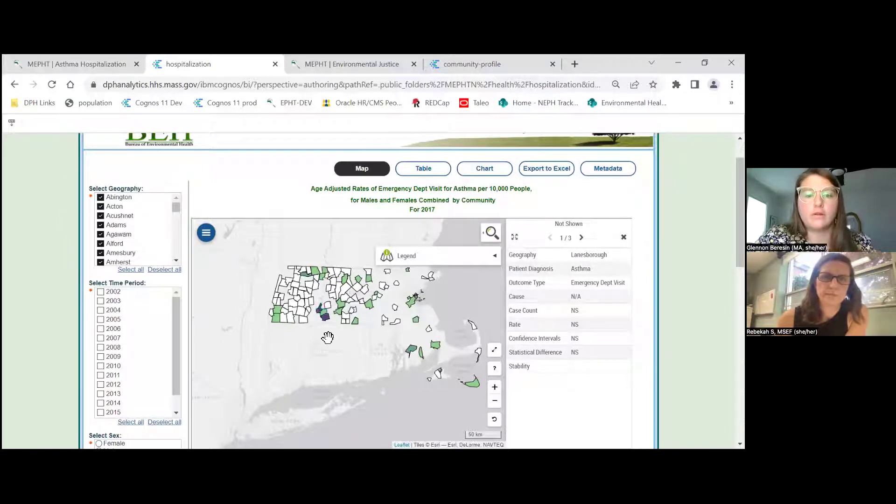
Examine the asthma rate details for Chicopee and Holyoke on the map, and close the details
scroll(327, 341, "up", 3)
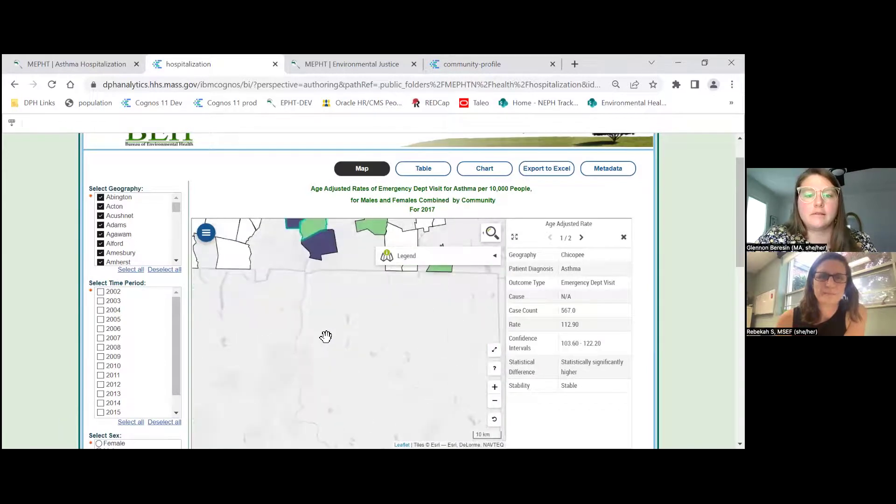
scroll(327, 339, "up", 2)
left_click_drag(292, 339, 297, 372)
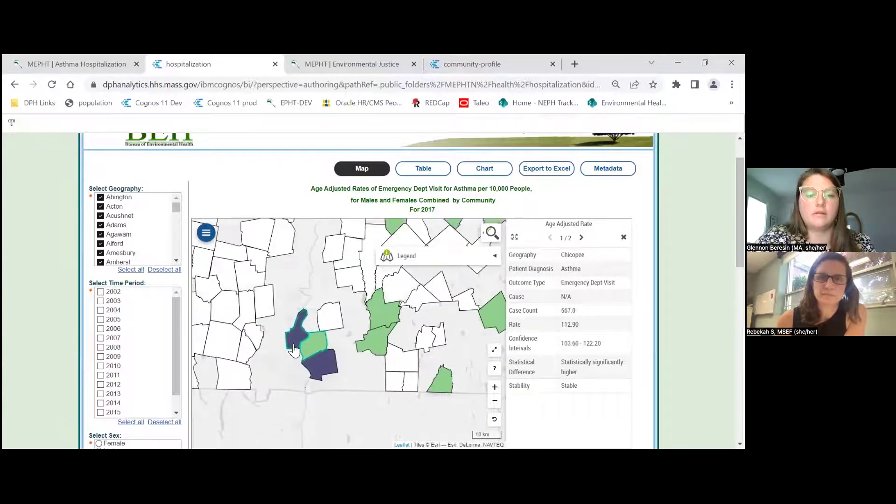
left_click(581, 239)
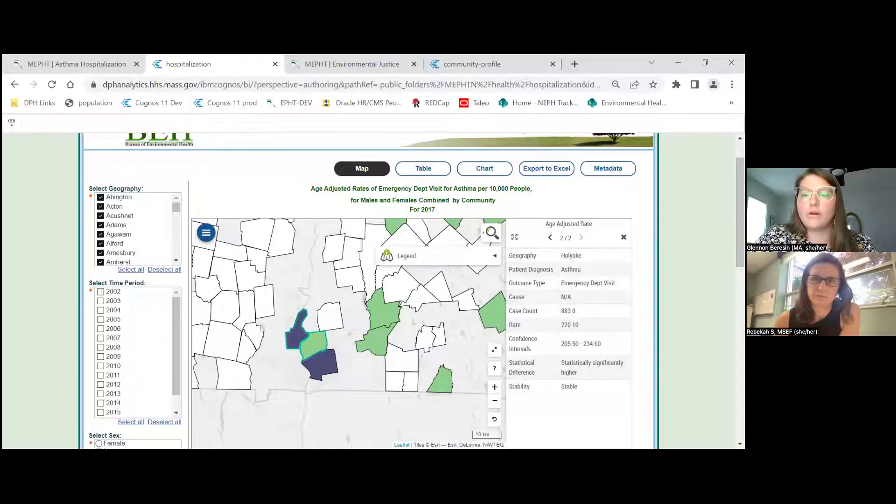
left_click(624, 237)
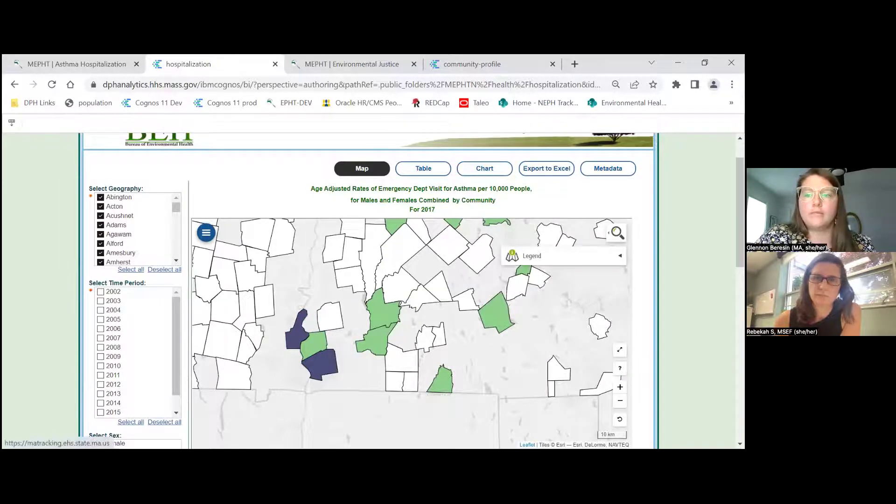
Review the data notes beneath the map, the map options, and the choices for revising or starting a query
scroll(411, 289, "down", 3)
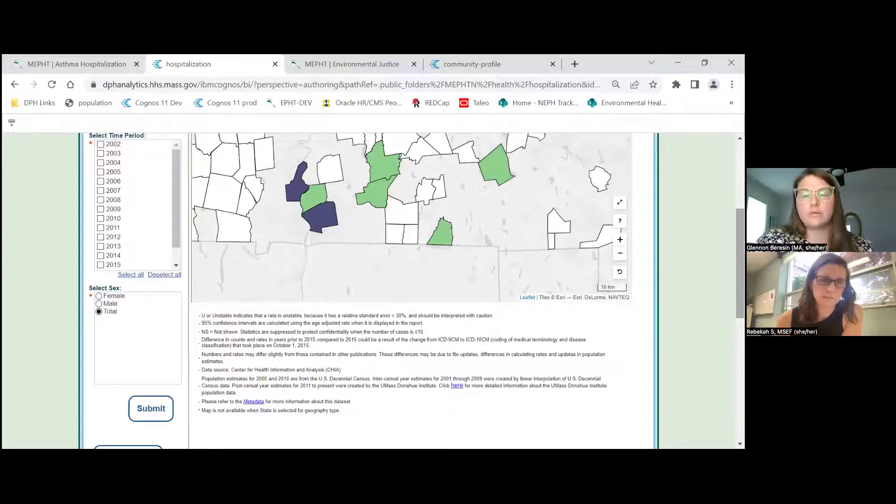
scroll(539, 165, "up", 4)
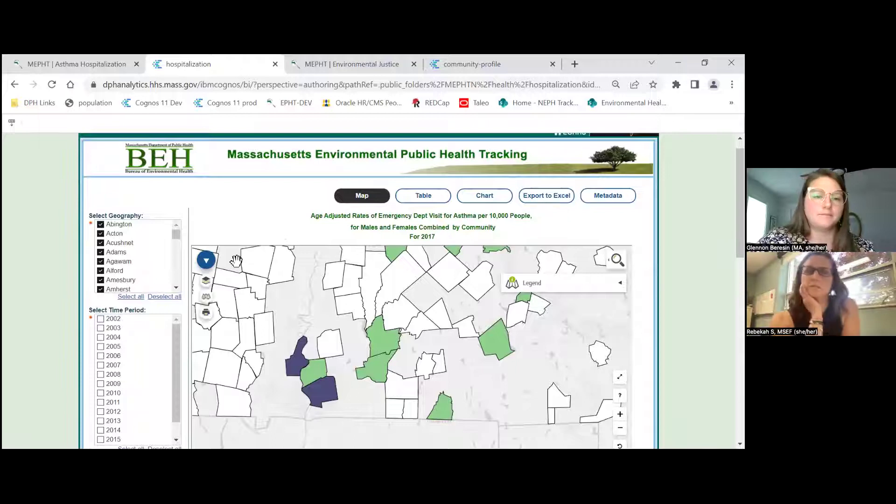
scroll(202, 218, "down", 3)
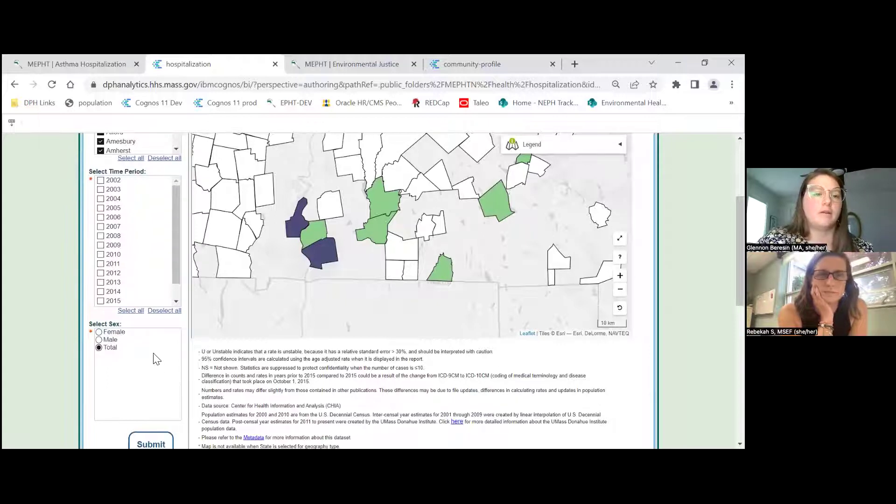
scroll(152, 357, "down", 3)
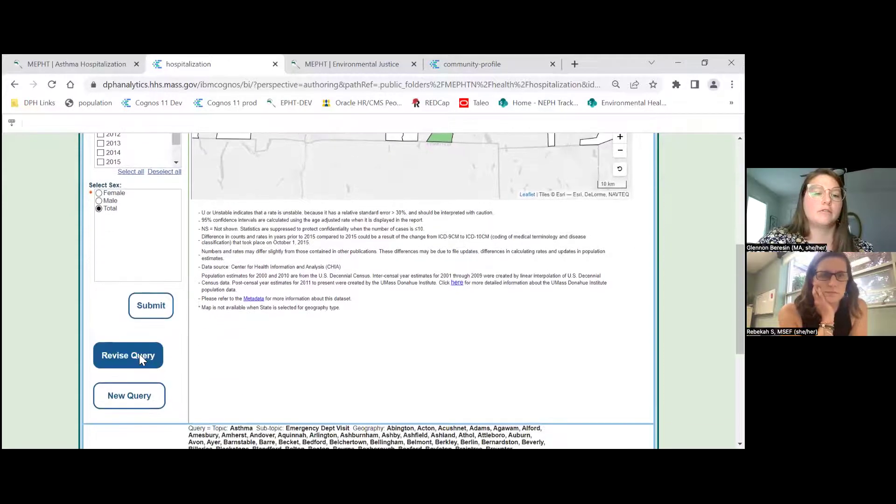
Show the 44.01–88.02 and 0–44.01 rate classes and the statistically significantly lower communities on the map again, and collapse the legend
scroll(278, 299, "up", 4)
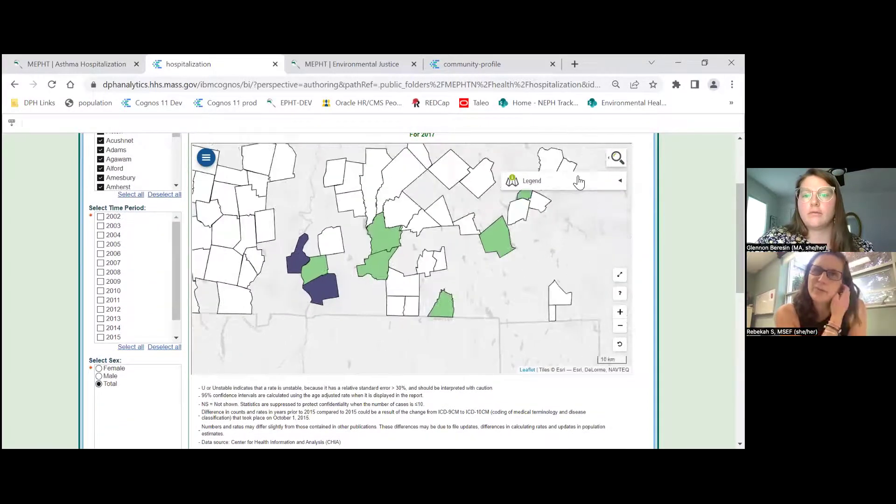
left_click(579, 183)
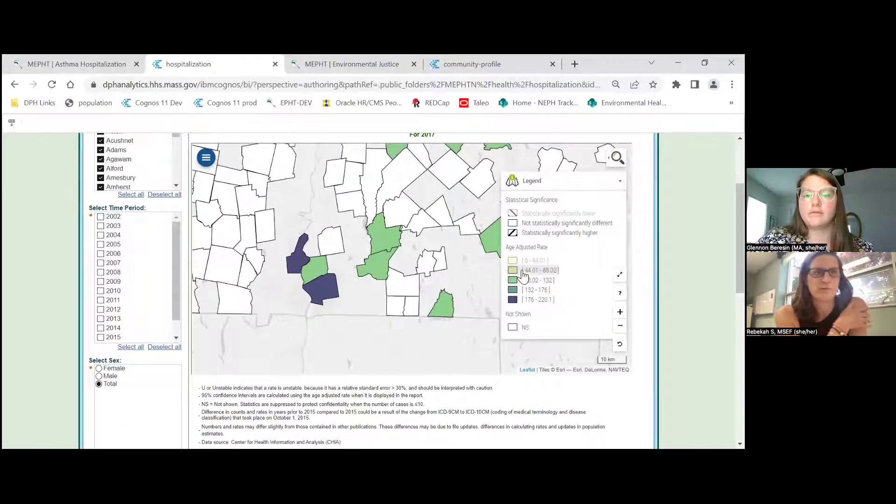
left_click(523, 270)
left_click(524, 262)
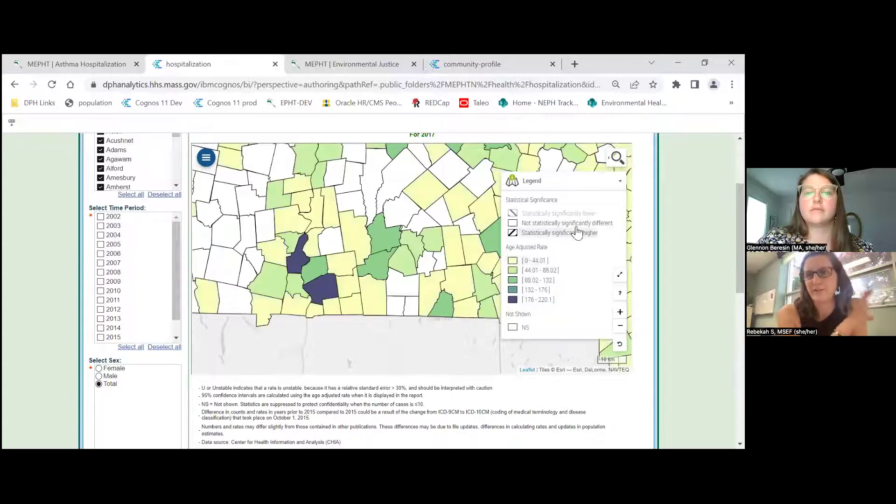
left_click(586, 214)
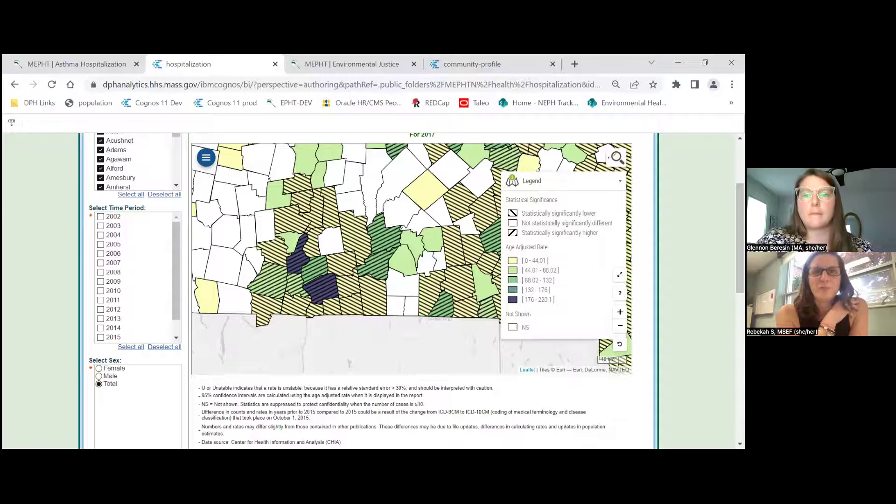
scroll(411, 289, "up", 2)
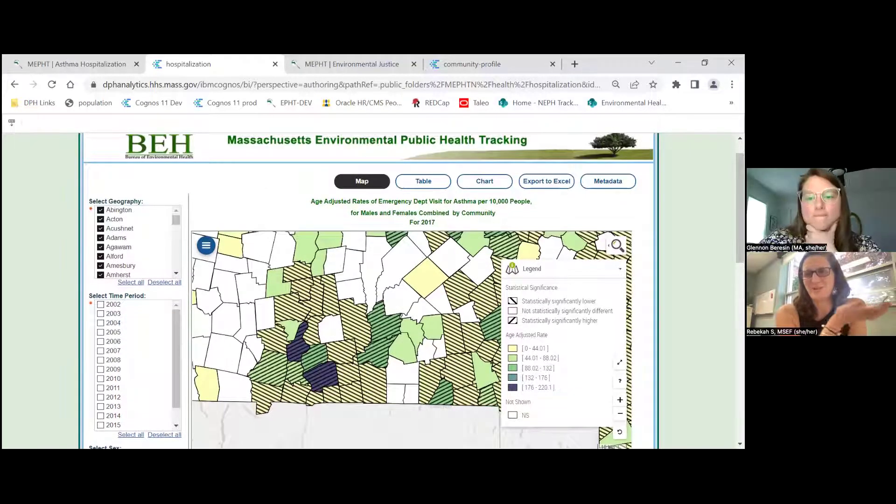
left_click(620, 269)
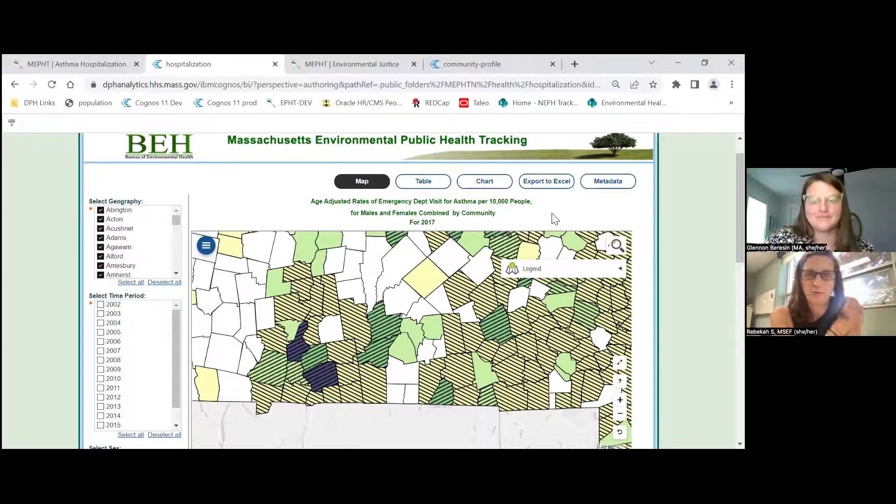
Return from the asthma page to the tracking site's home page and open its newsletter page
left_click(96, 65)
scroll(272, 180, "up", 2)
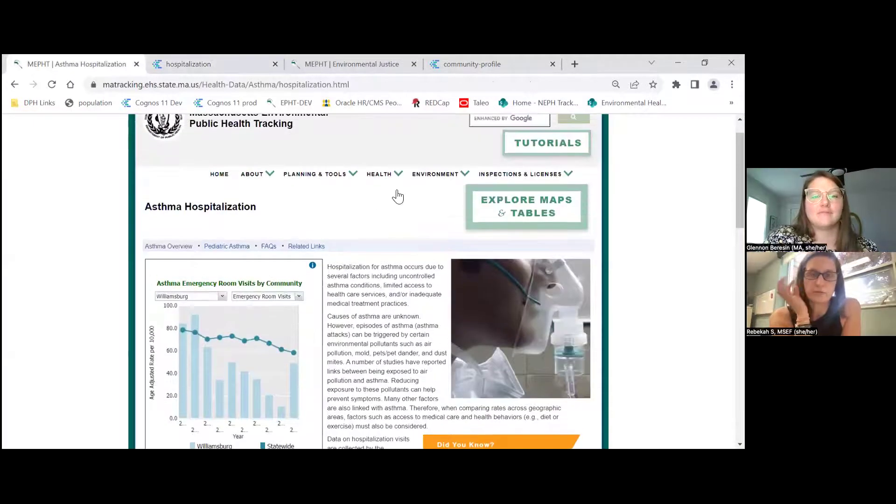
left_click(221, 177)
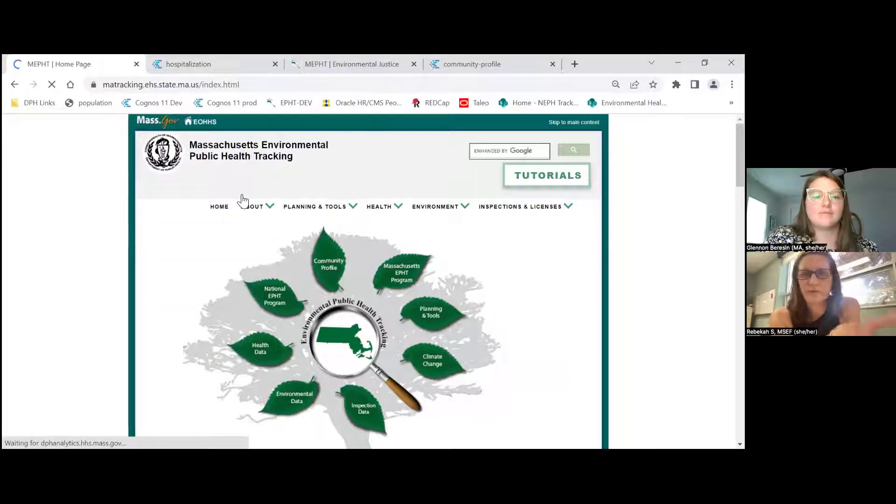
mouse_move(242, 202)
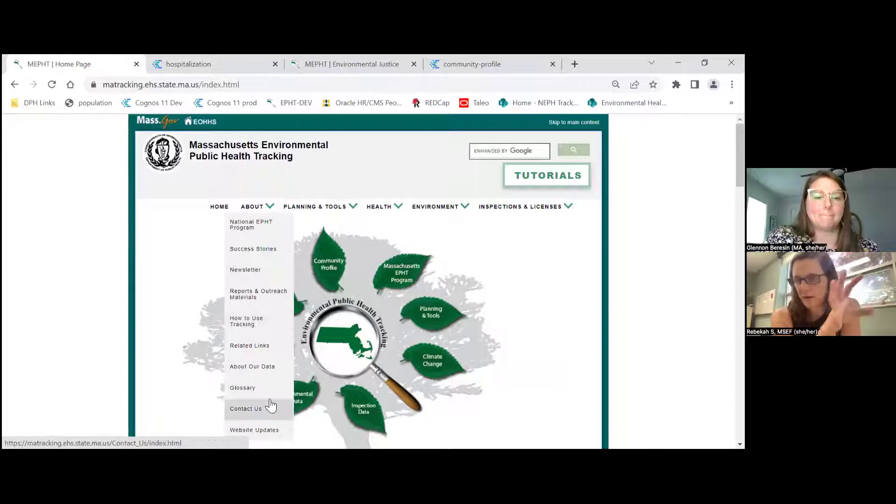
scroll(276, 375, "down", 1)
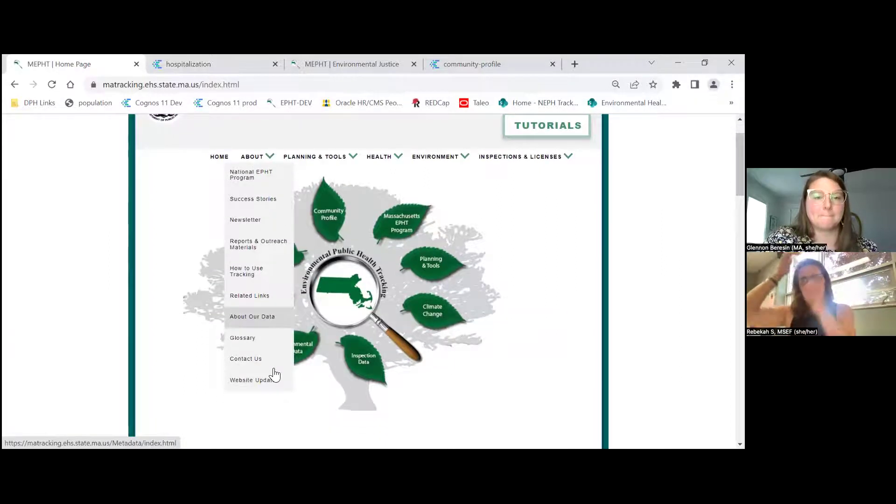
left_click(261, 221)
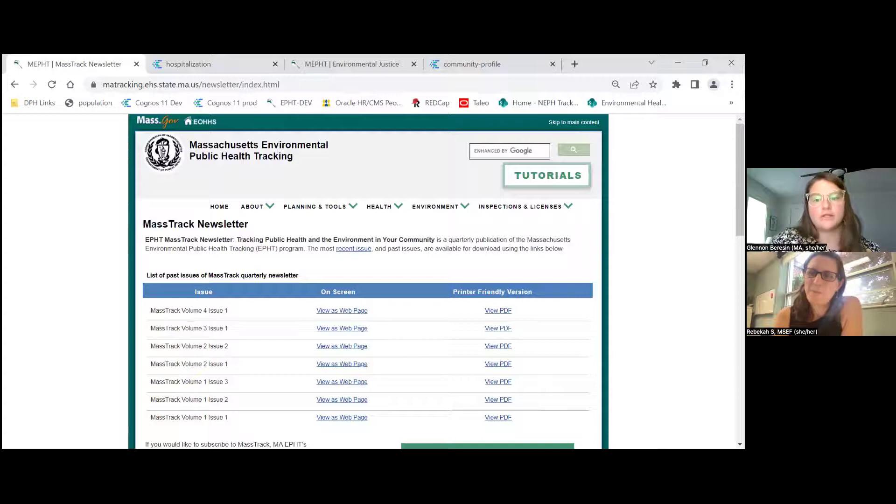
Look through the MassTrack newsletter's past issues, subscription instructions and page feedback section
scroll(573, 242, "down", 2)
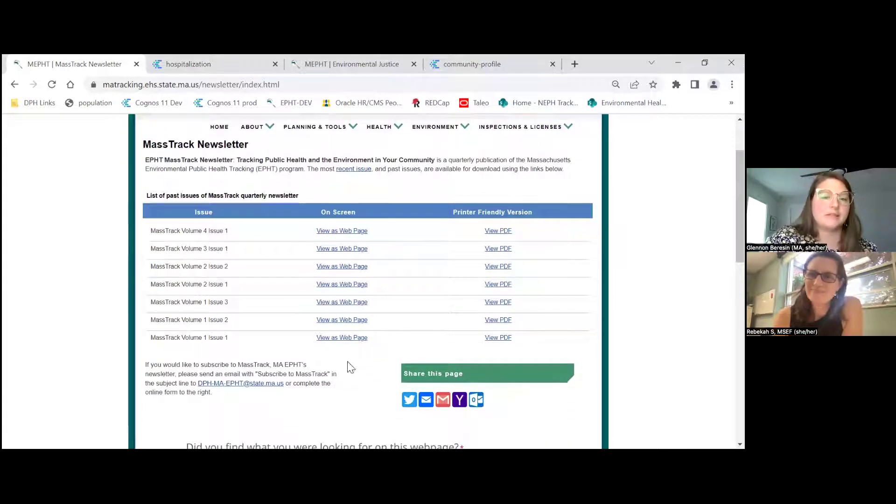
scroll(337, 371, "down", 1)
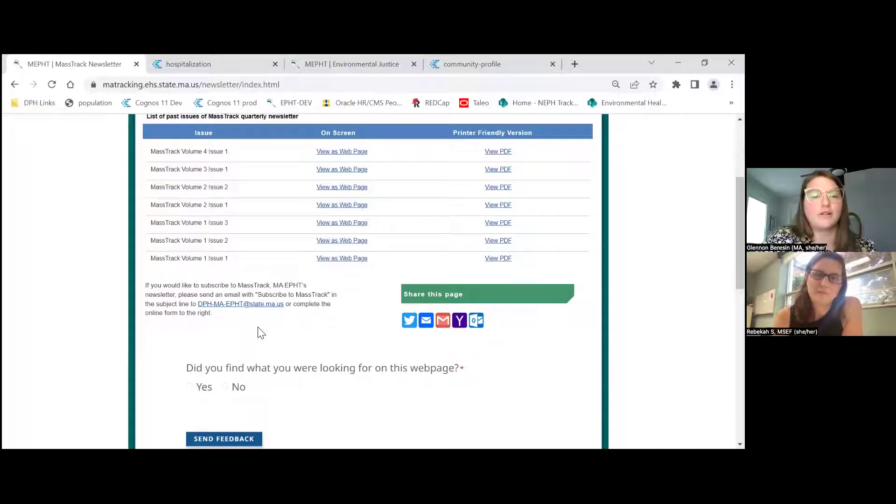
scroll(261, 330, "down", 1)
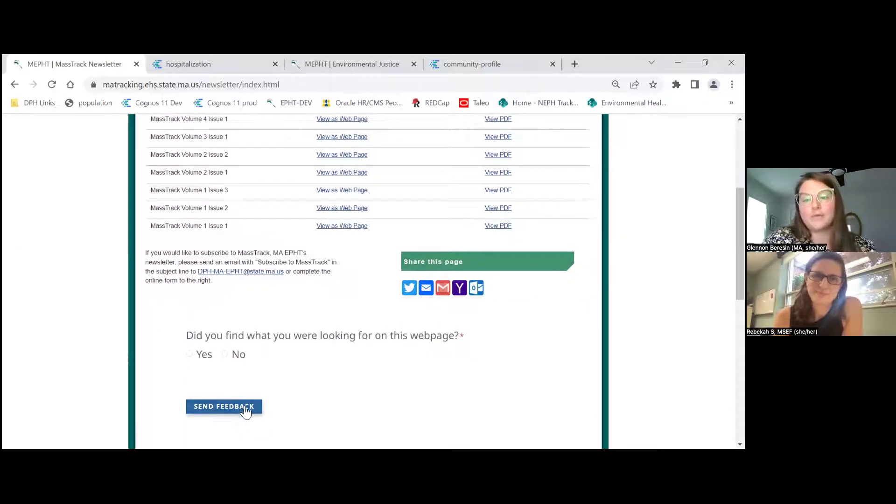
Open the tracking program's Contact Us page
scroll(267, 391, "up", 1)
scroll(265, 388, "up", 3)
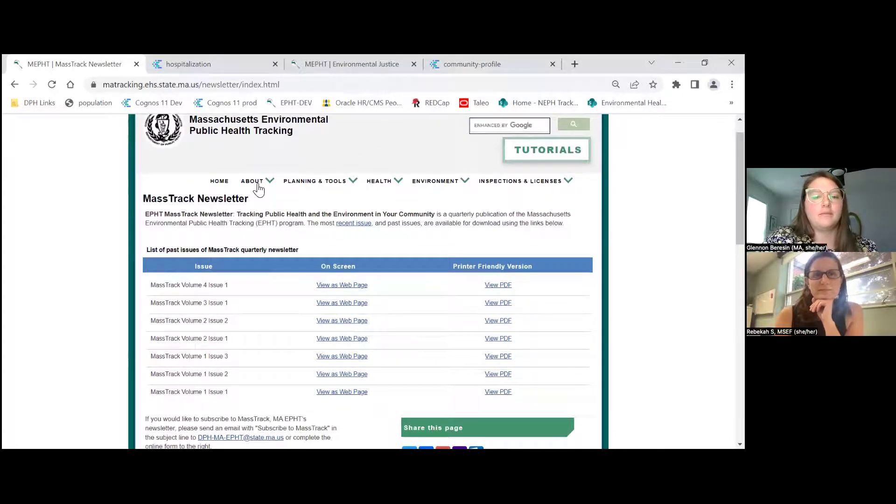
mouse_move(258, 183)
left_click(252, 384)
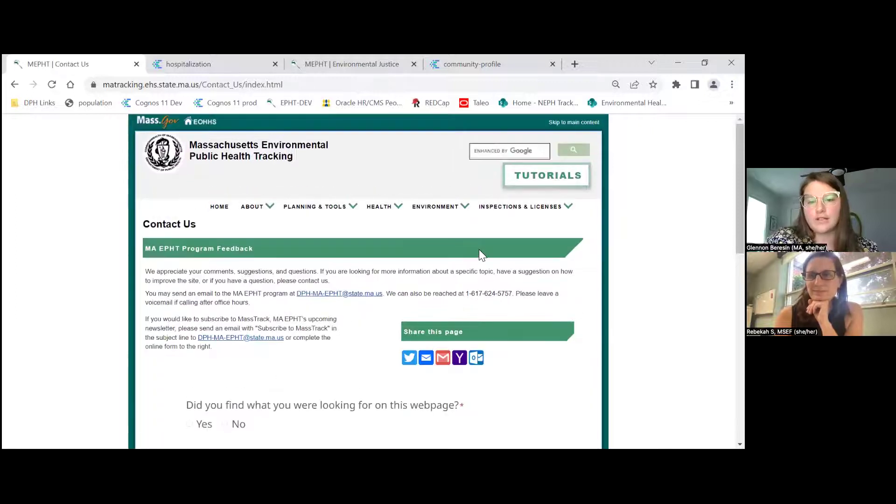